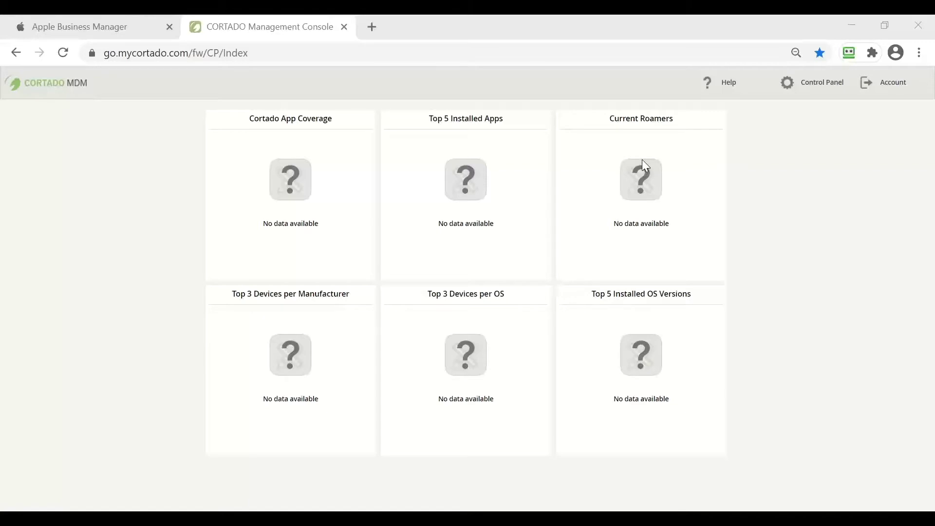
Open the Control Panel to show the grid of management areas.
left_click(816, 83)
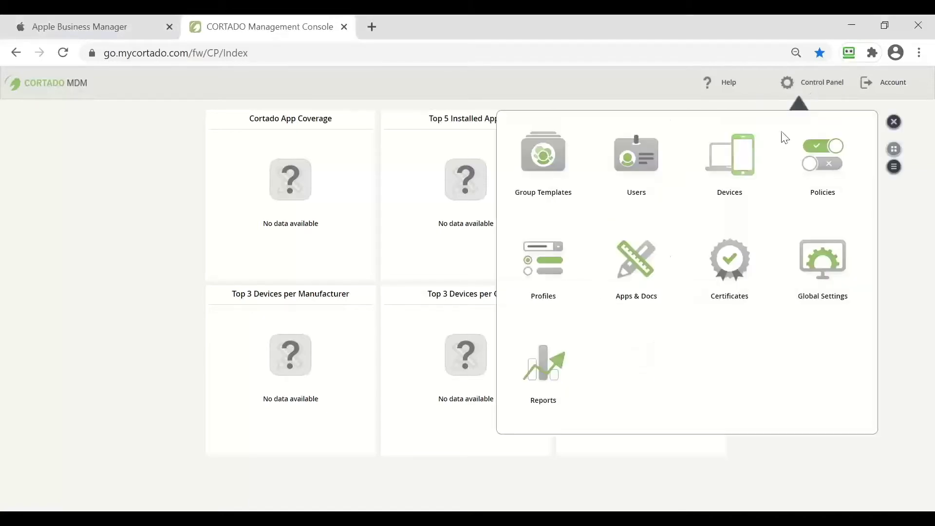
Start adding a new iOS app under Apps & Docs, then switch to Apple Business Manager.
left_click(650, 280)
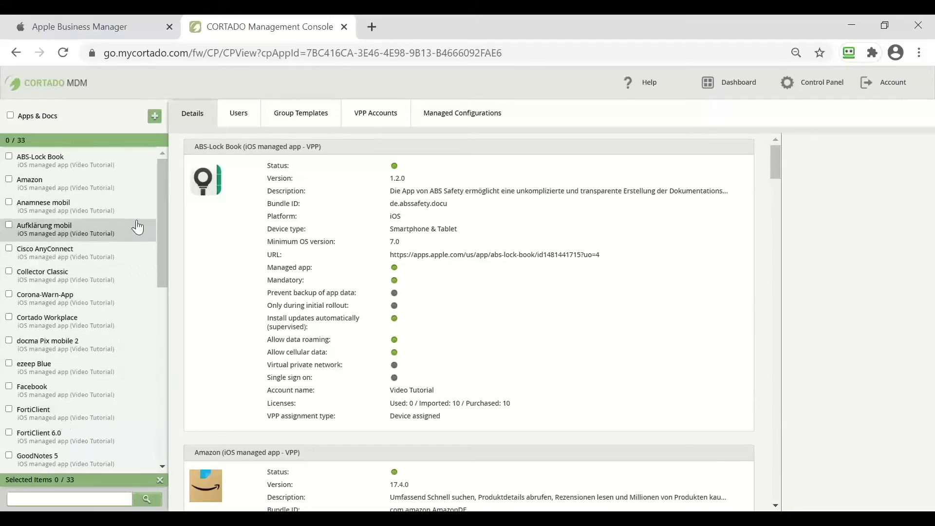
left_click(153, 116)
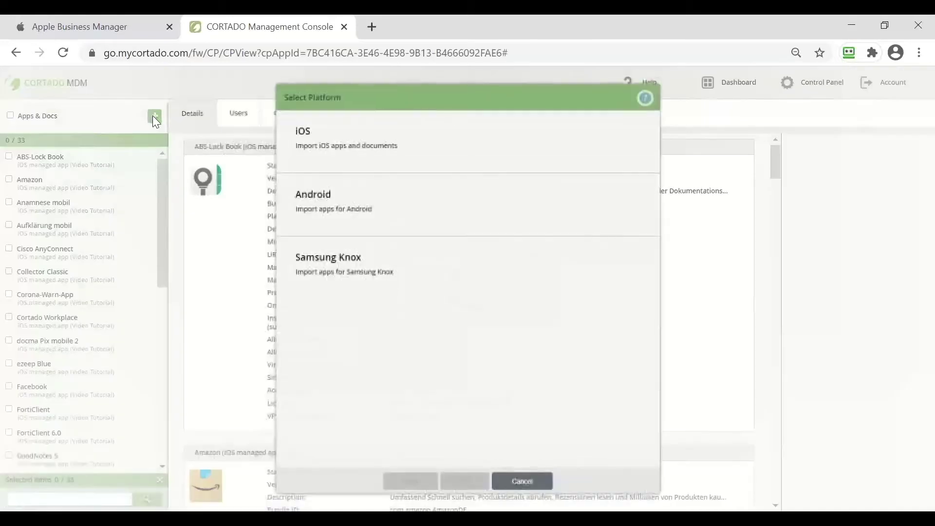
left_click(336, 159)
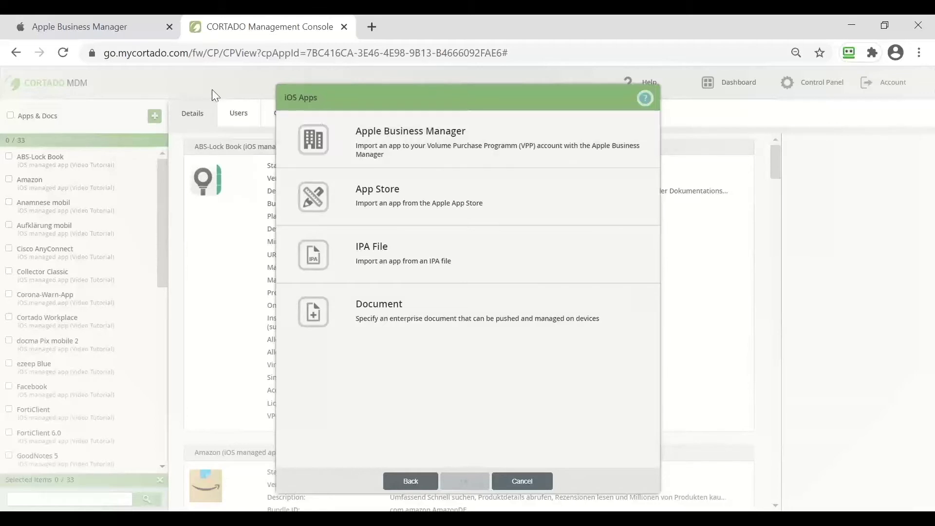
left_click(107, 30)
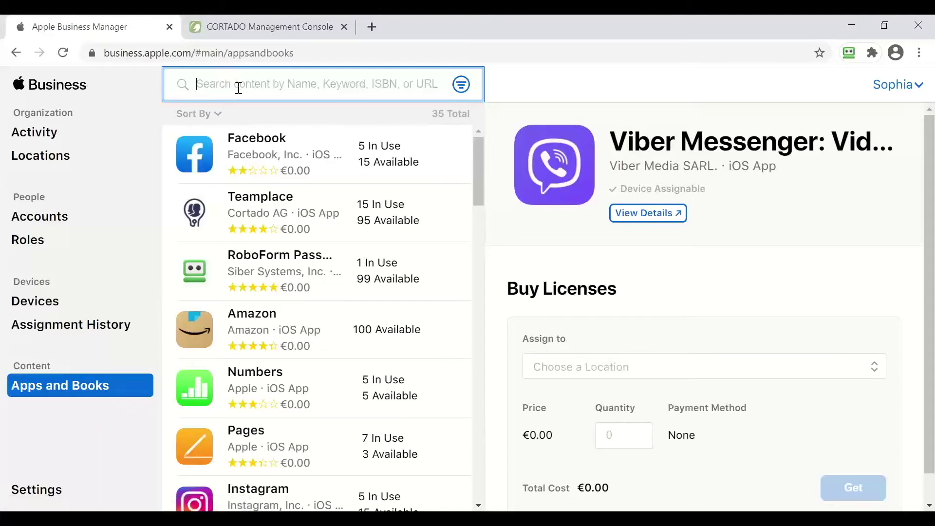
Buy 3 Viber Messenger licences for the company location, then return to Cortado MDM.
type("Viber")
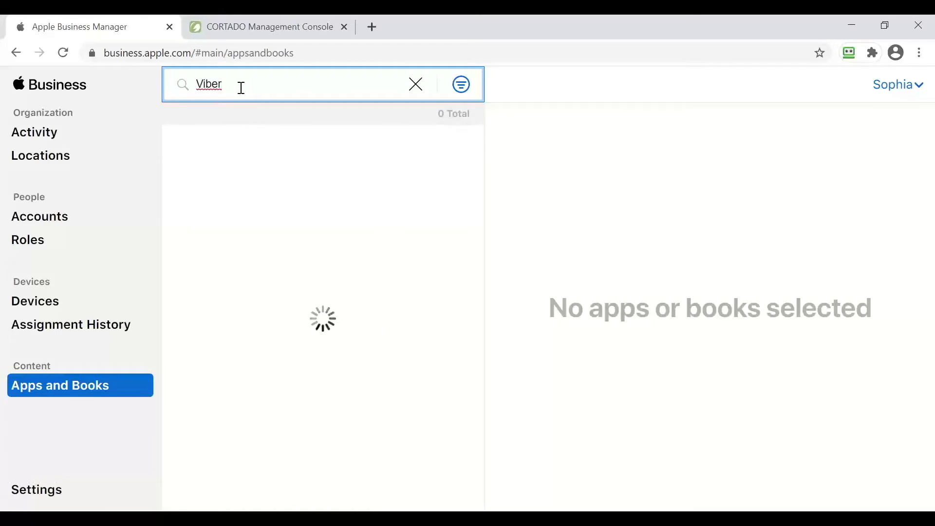
left_click(197, 156)
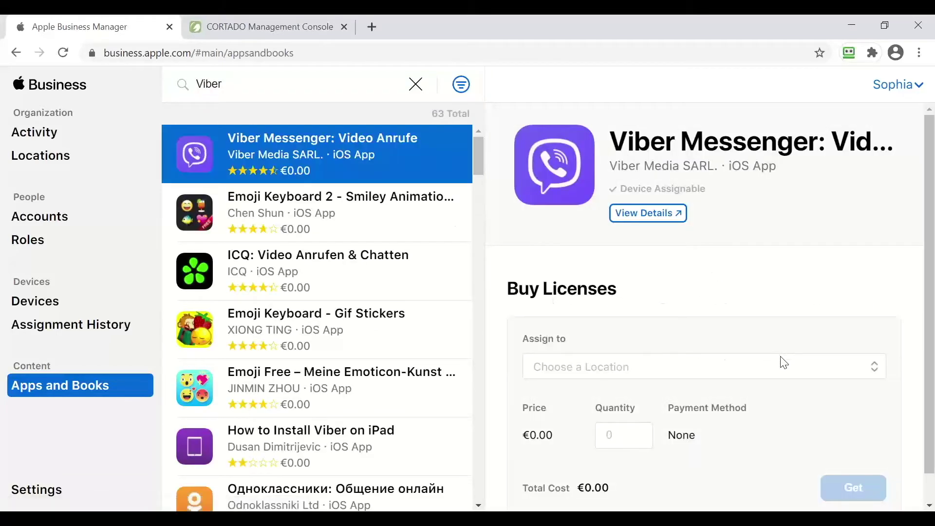
left_click(636, 375)
left_click(622, 389)
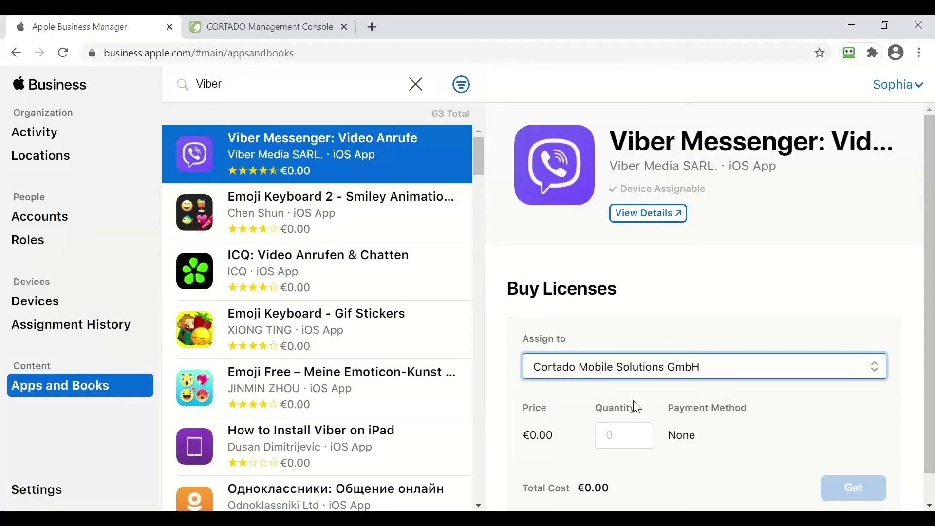
scroll(641, 408, "down", 1)
left_click(641, 408)
type("3")
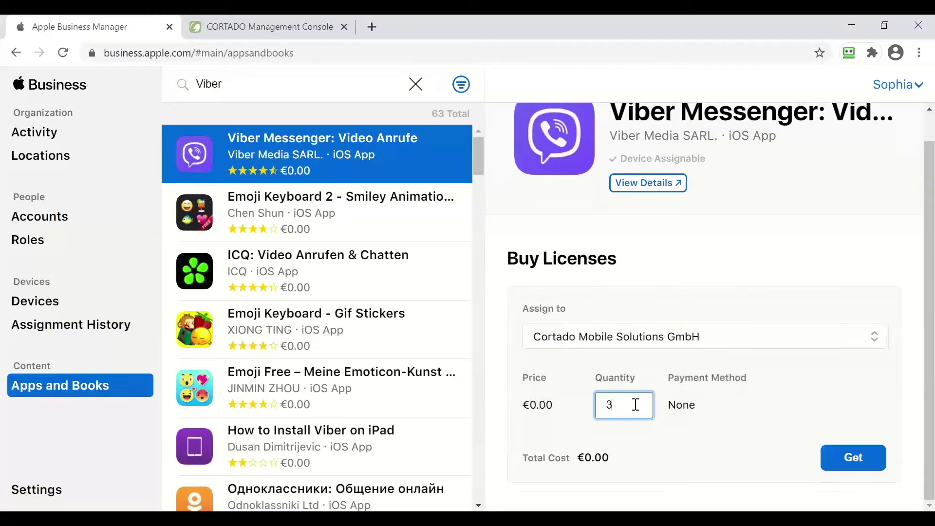
left_click(842, 457)
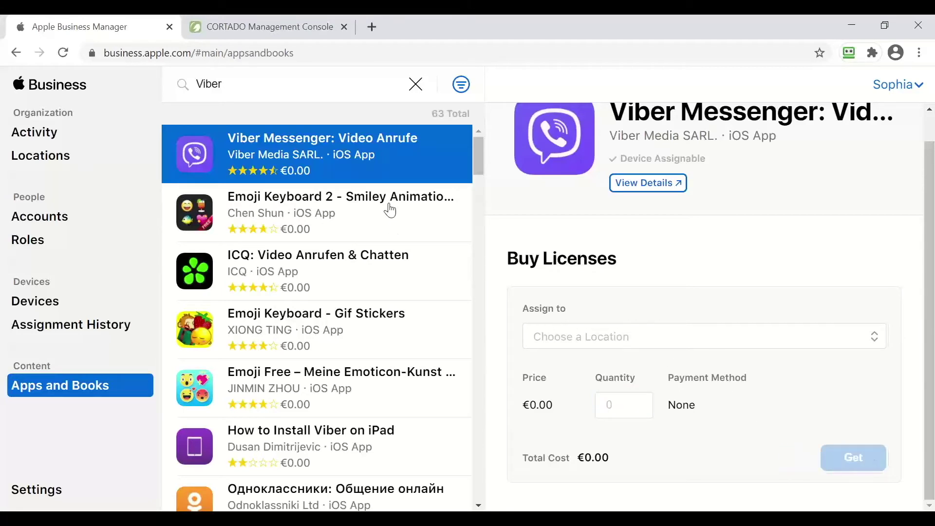
scroll(604, 259, "up", 1)
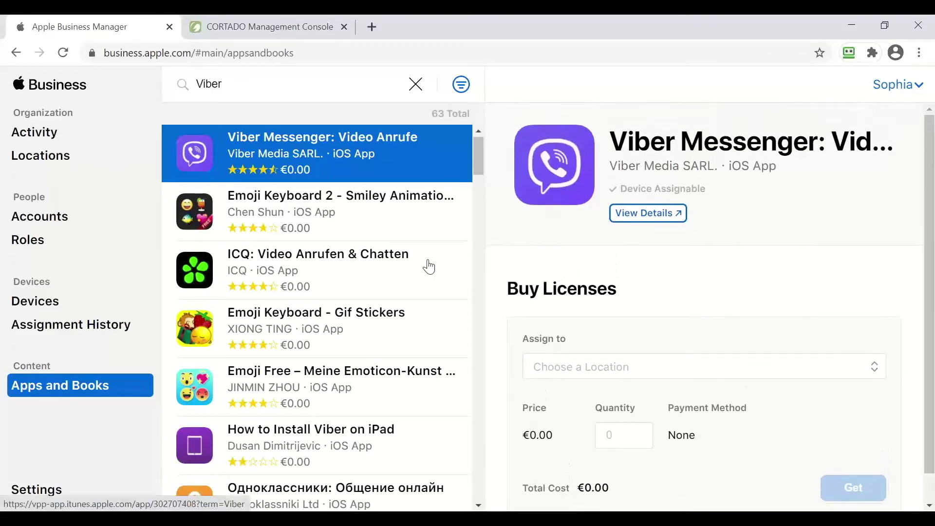
scroll(428, 266, "down", 3)
scroll(428, 266, "up", 3)
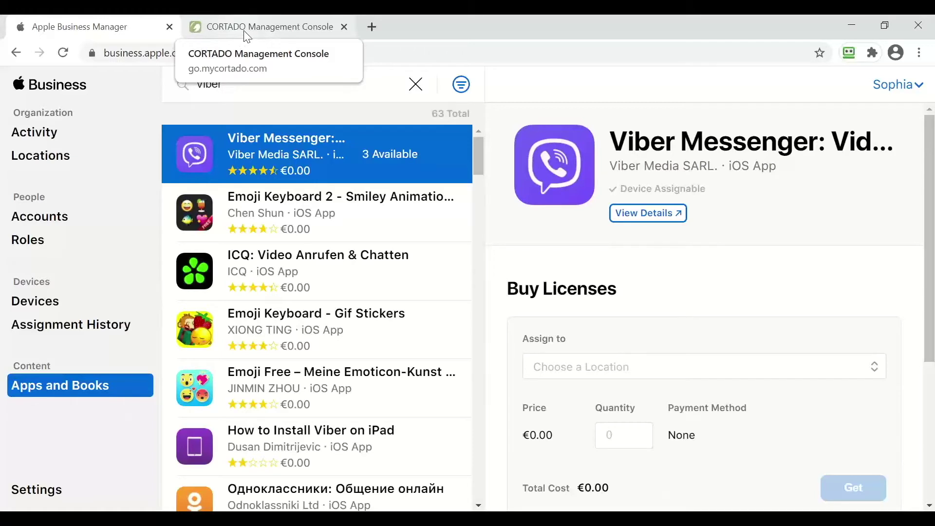
left_click(241, 35)
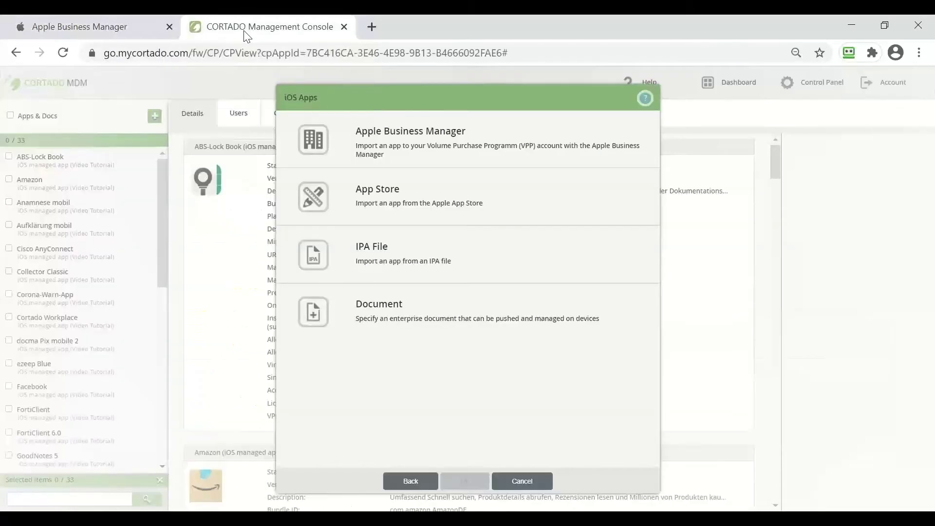
Close the iOS import options and refresh the Video Tutorial VPP account to sync new apps.
left_click(522, 482)
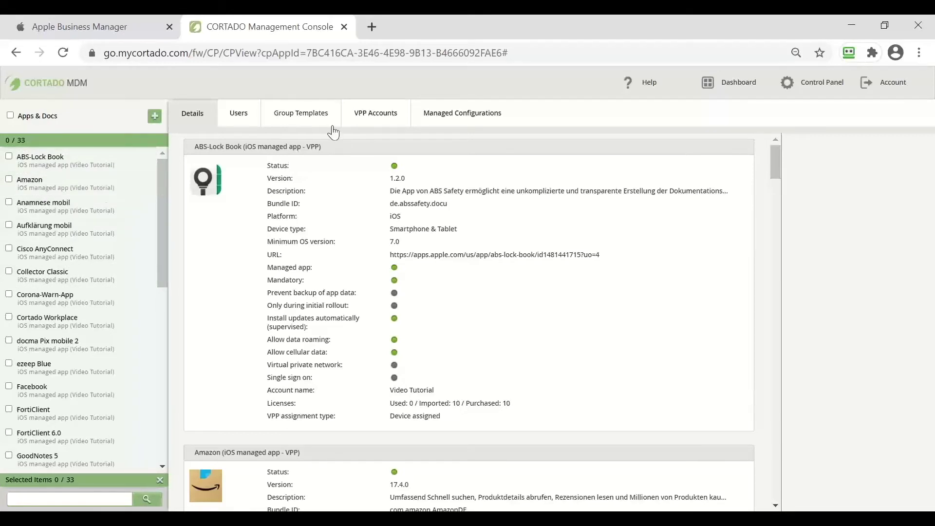
left_click(388, 119)
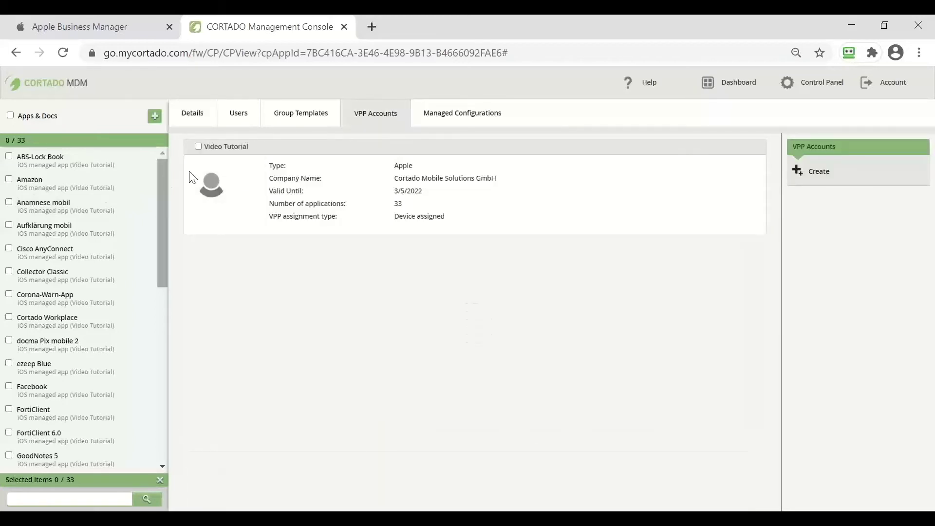
left_click(199, 147)
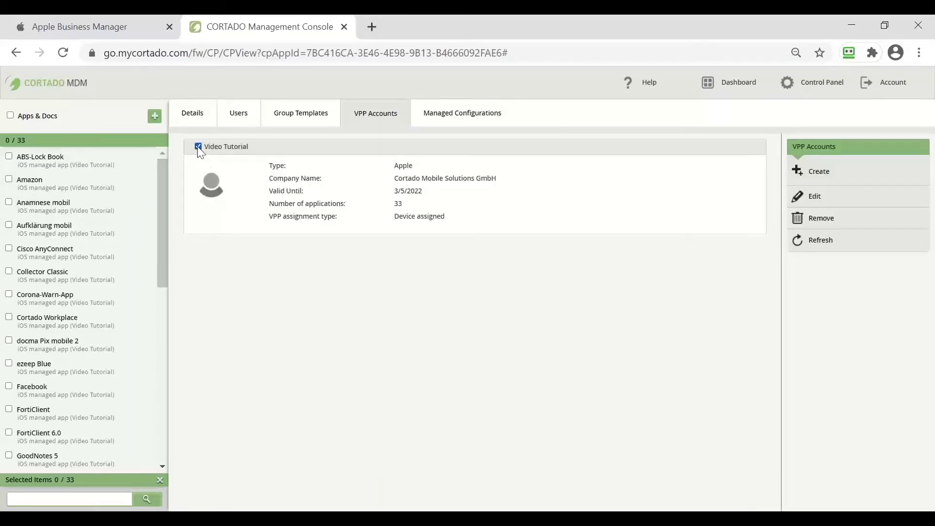
left_click(820, 241)
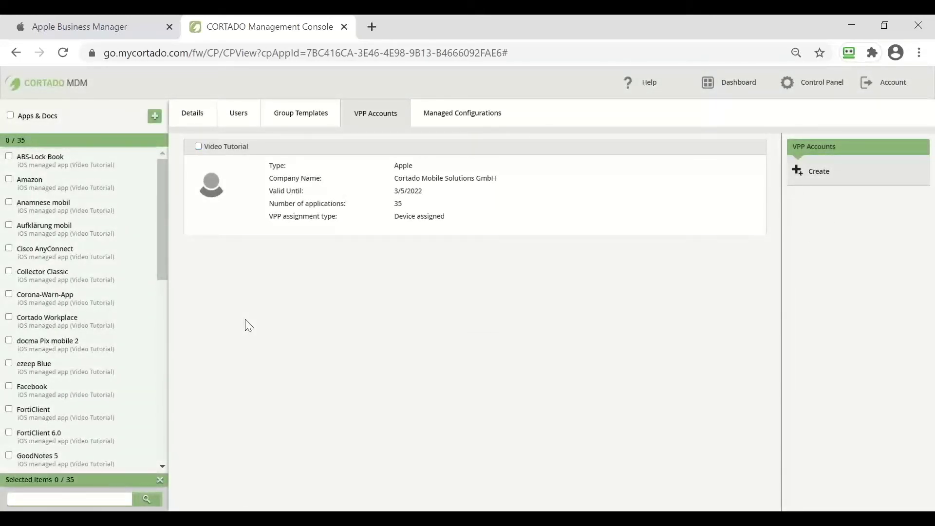
Filter the app list for 'Viber' and select Viber Messenger for editing.
left_click(101, 499)
type("Viber")
left_click(152, 503)
left_click(9, 157)
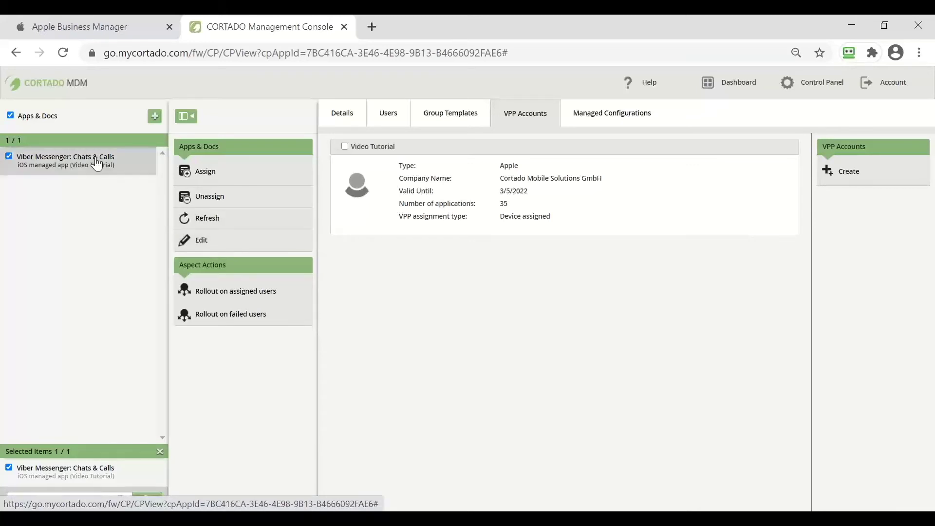
left_click(289, 241)
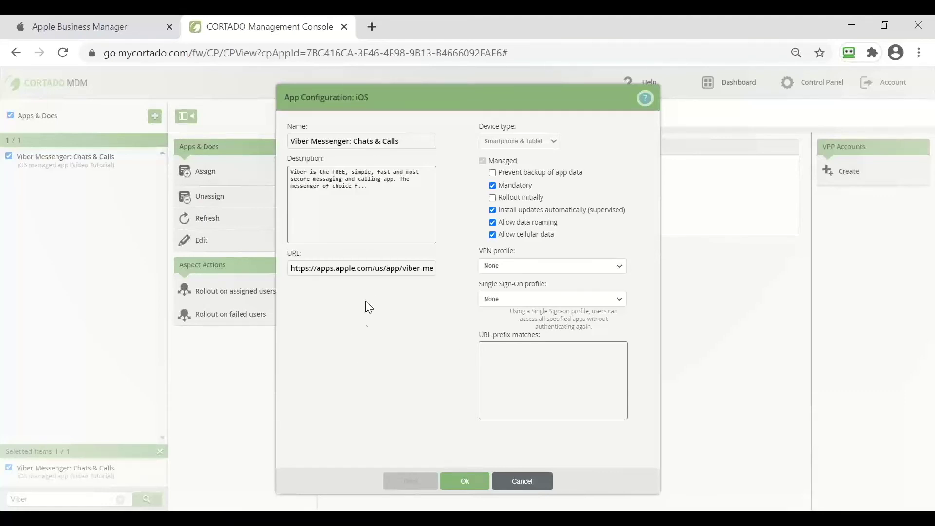
Save Viber Messenger's iOS configuration as mandatory with auto-updates, roaming and cellular data allowed.
left_click(463, 481)
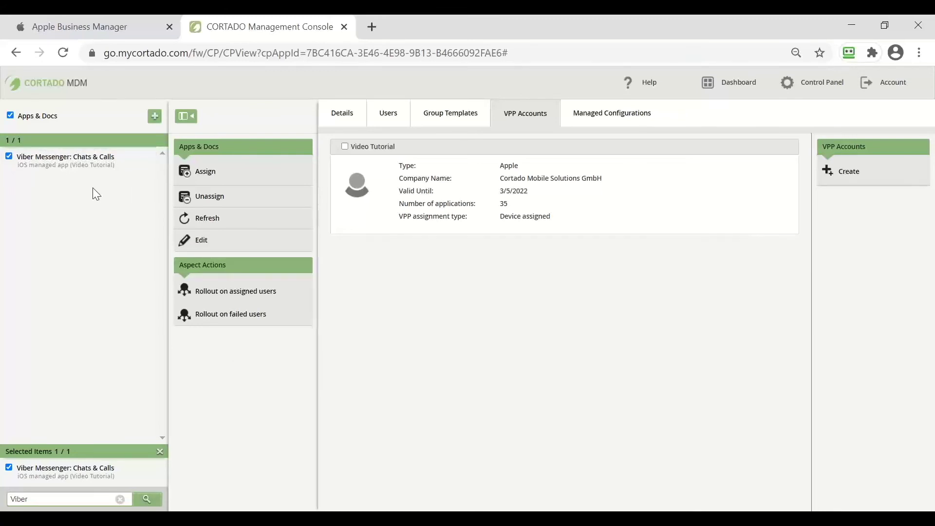
Assign Viber Messenger: Chats & Calls to the 'test group' group template.
left_click(217, 173)
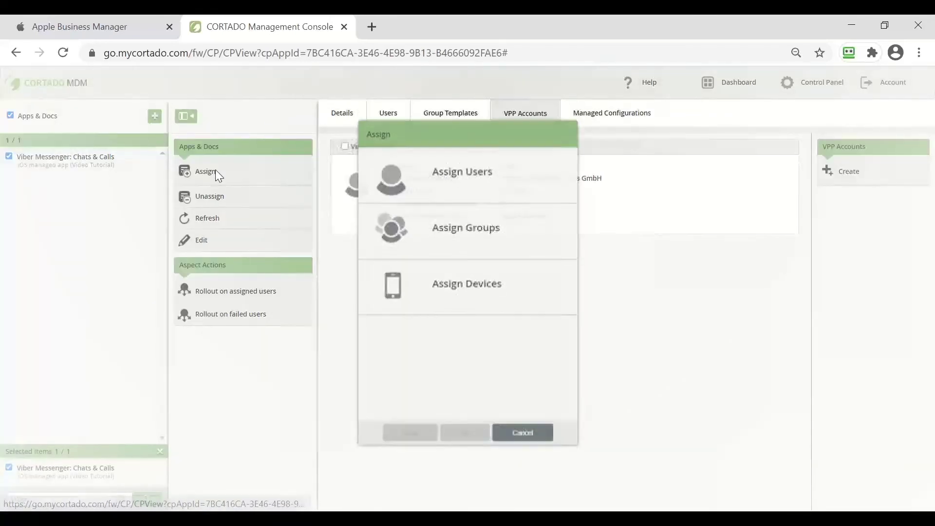
left_click(497, 239)
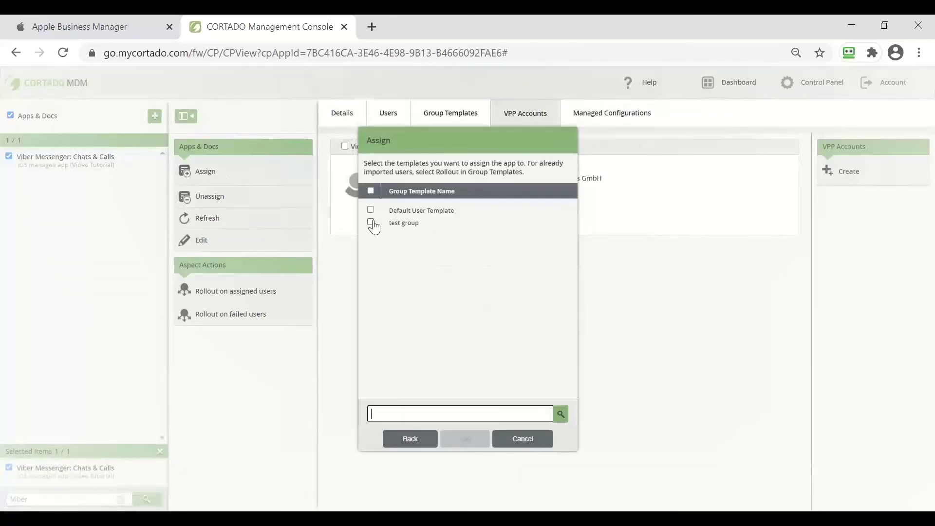
left_click(371, 222)
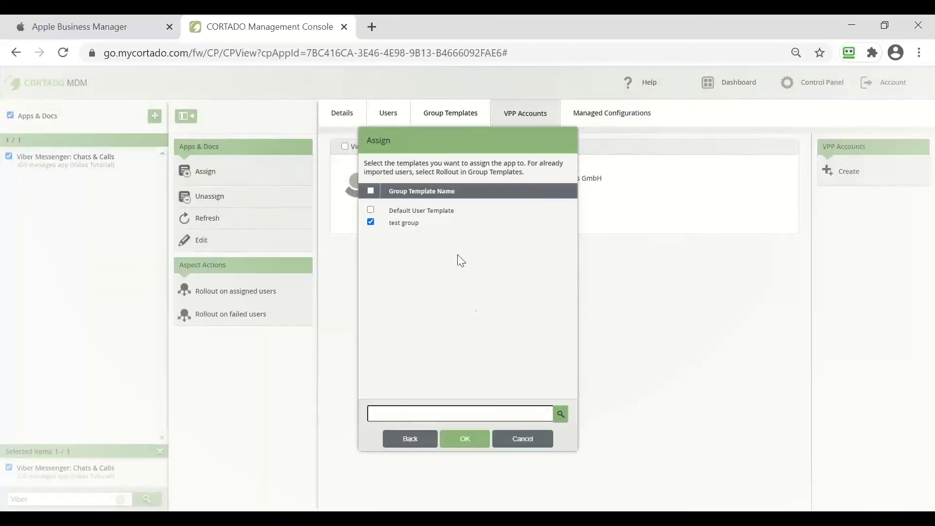
left_click(466, 439)
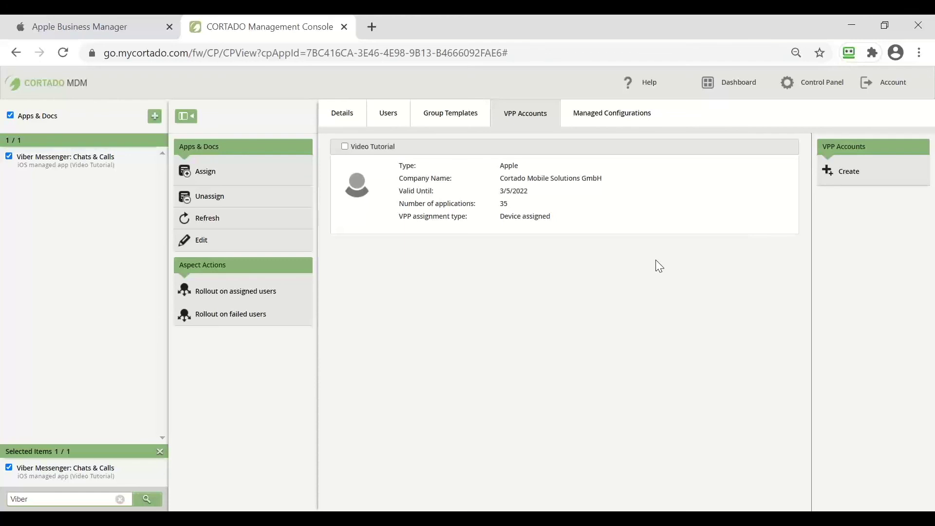
Confirm the 'test group' template's Apps & Docs lists Viber Messenger: Chats & Calls (iOS).
left_click(814, 95)
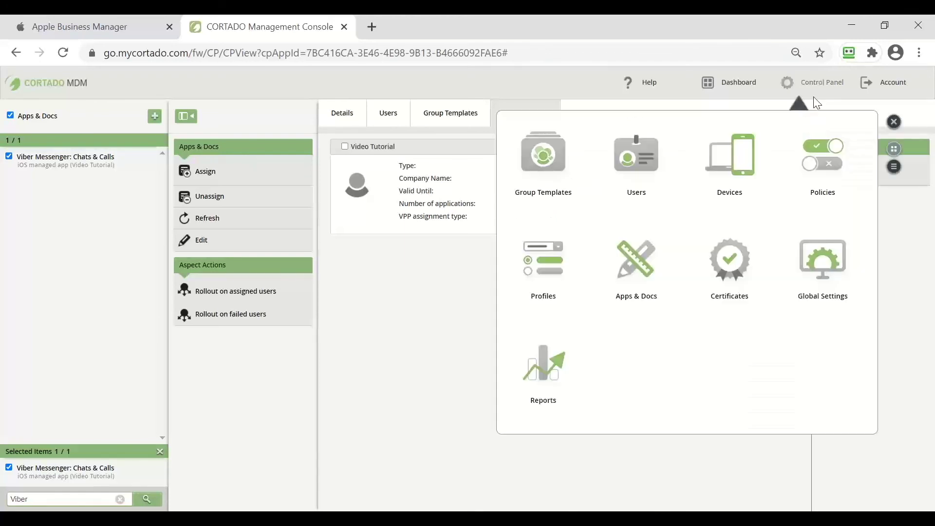
left_click(544, 158)
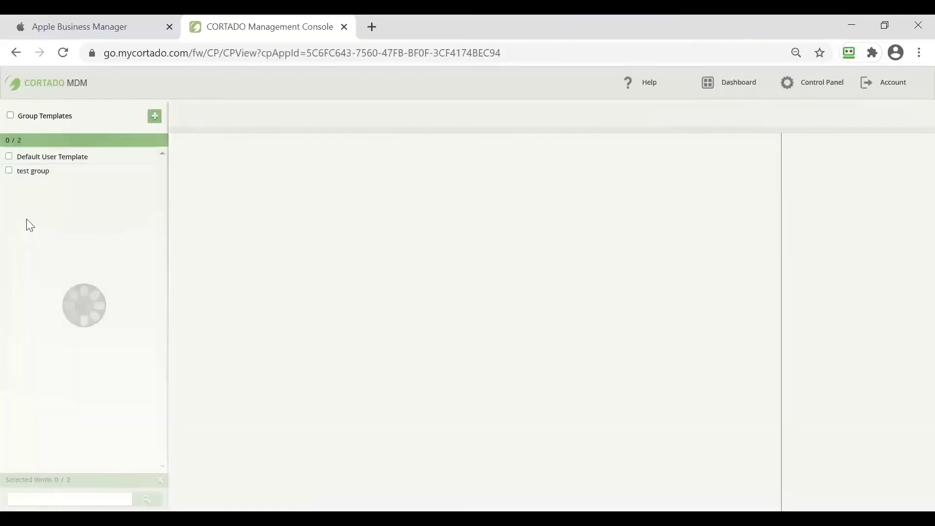
left_click(9, 171)
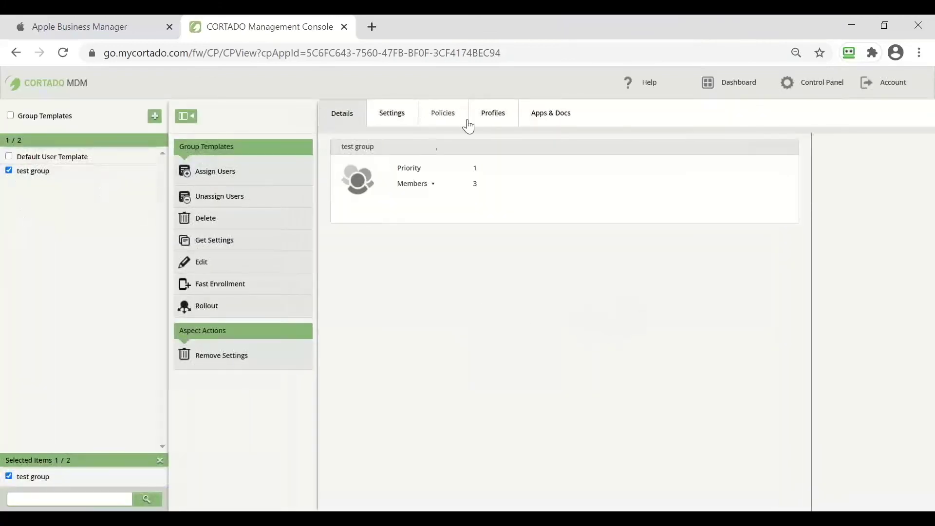
left_click(559, 121)
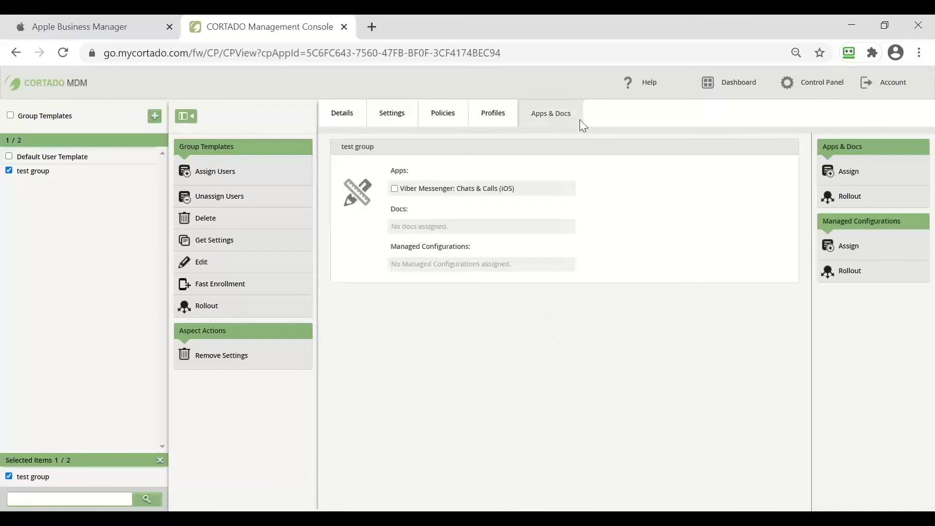